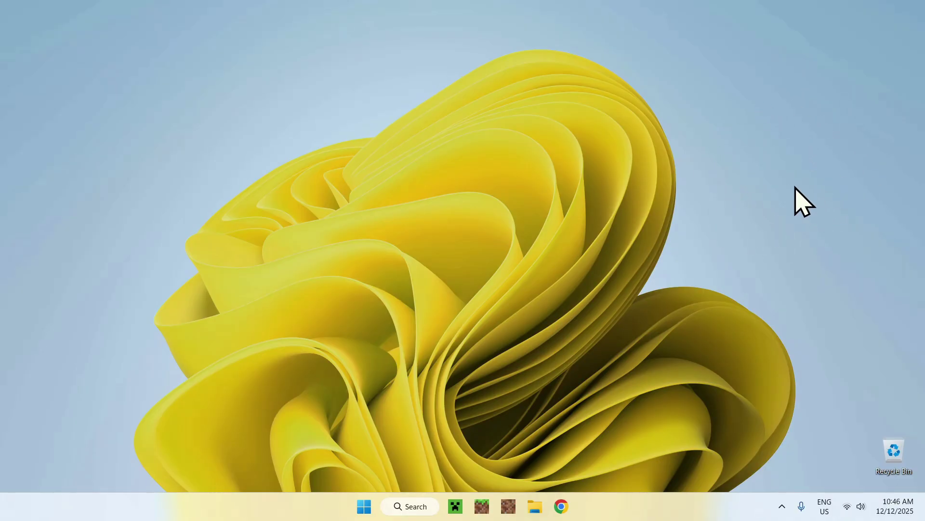
Open the Chrome browser, search Google for Modrinth and go to the official Modrinth website
left_click(568, 497)
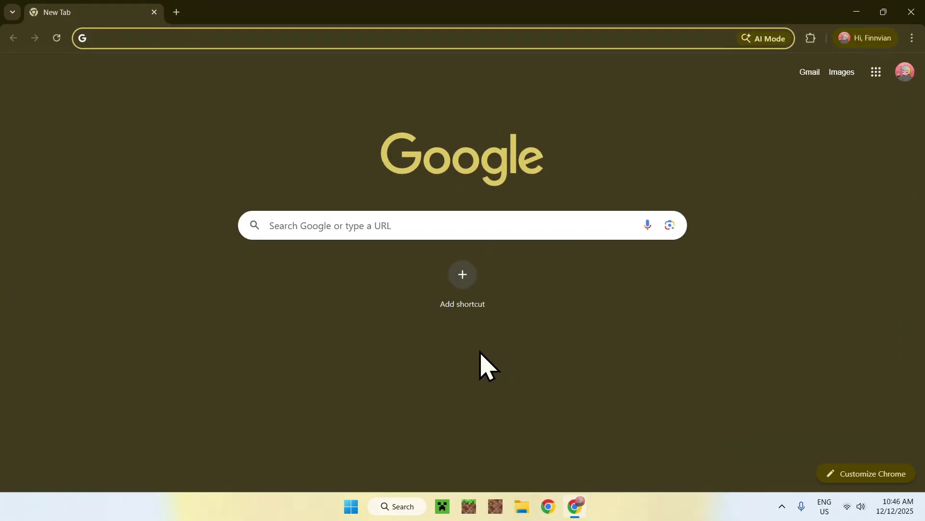
left_click(525, 225)
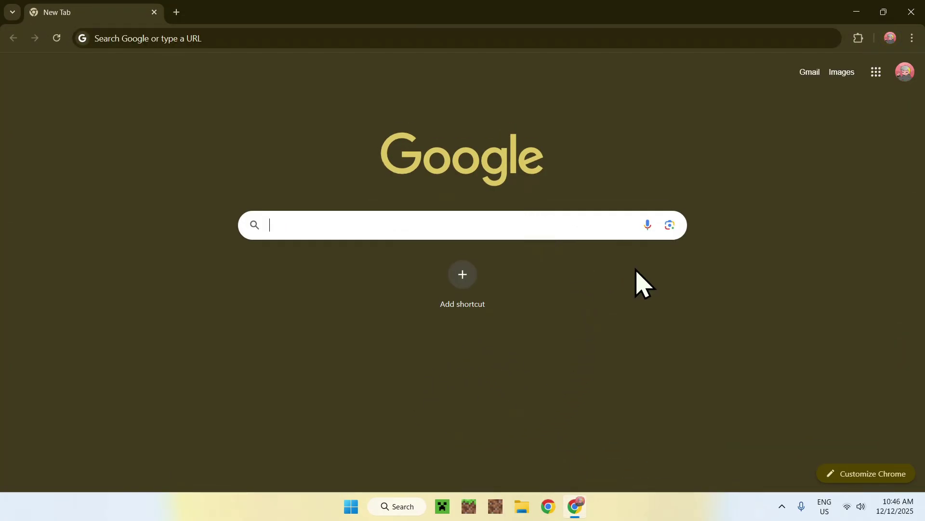
type("Modrinth")
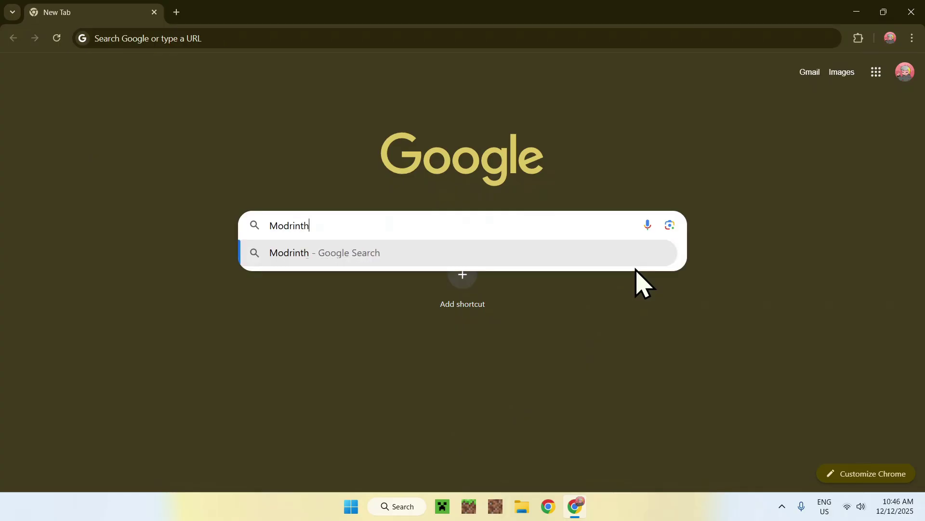
key("Return")
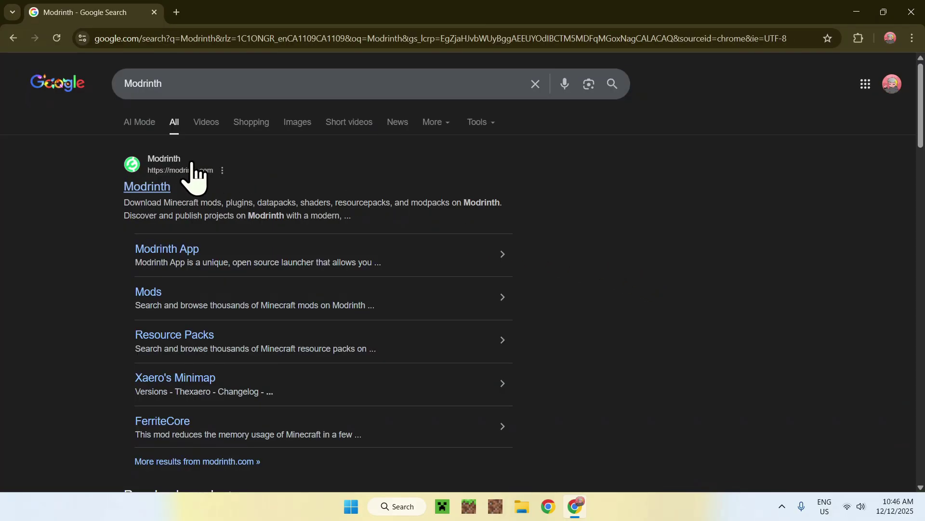
left_click(148, 189)
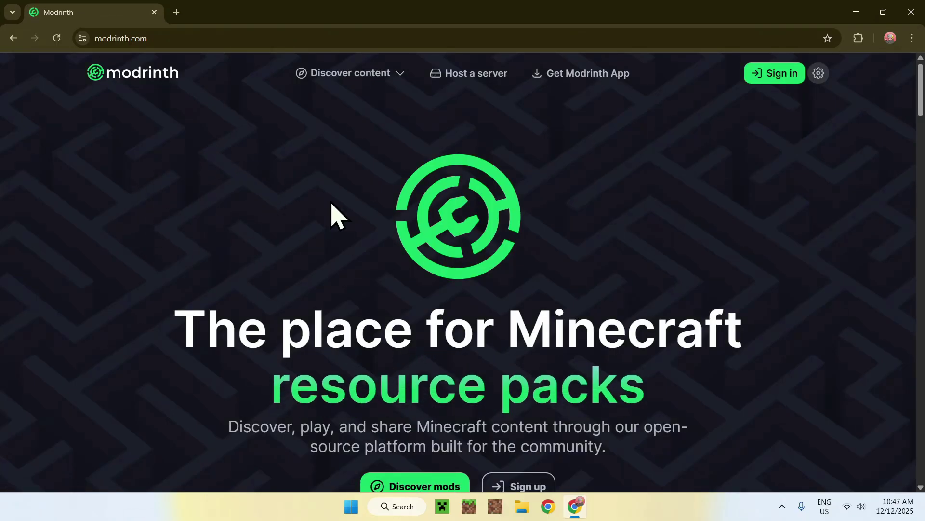
Search Modrinth's mods for "WI Zoom" and open that mod's page
left_click(344, 80)
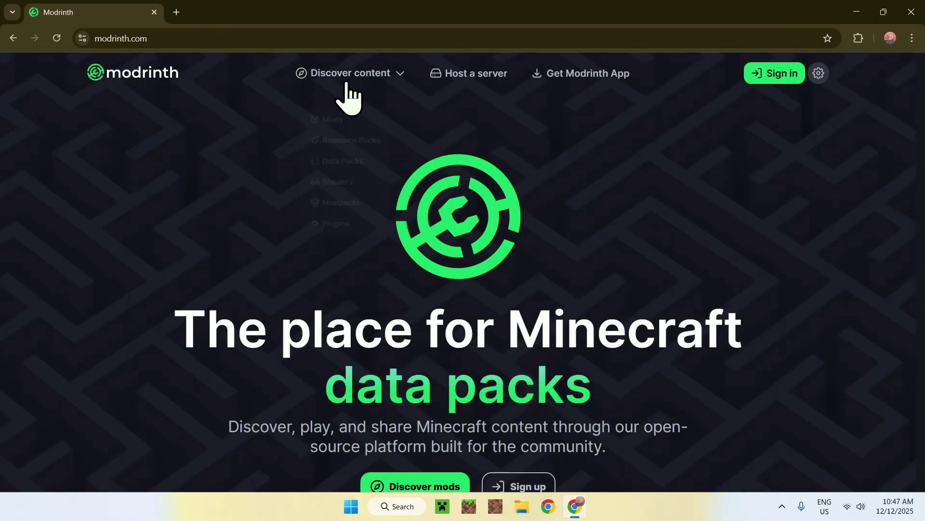
left_click(365, 109)
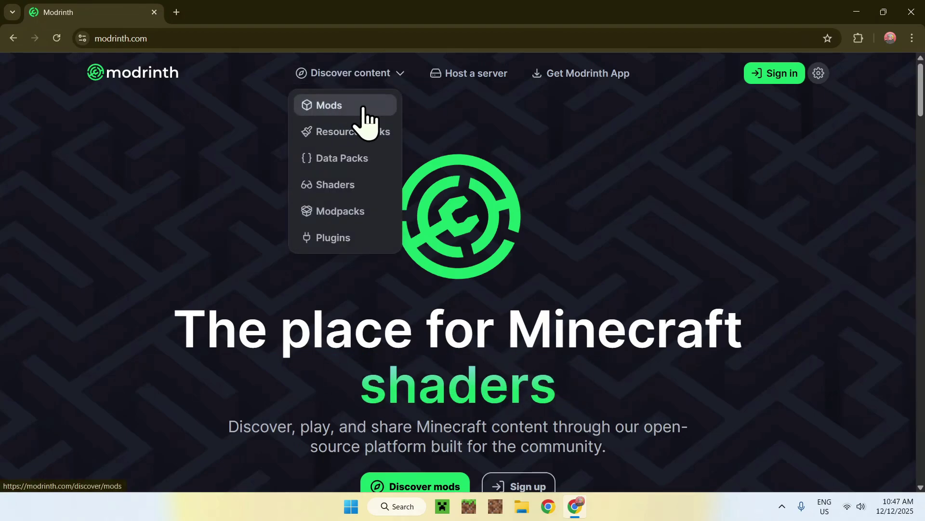
left_click(408, 144)
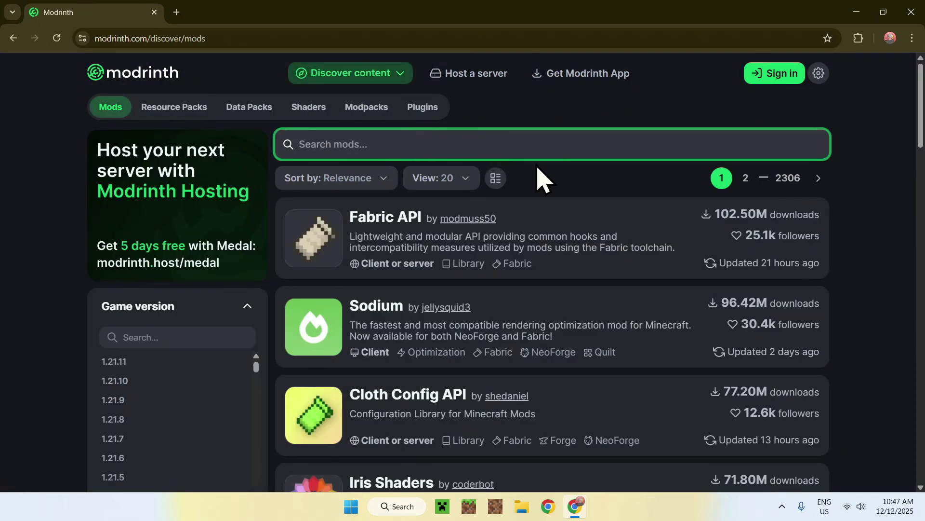
type("WI Zoom")
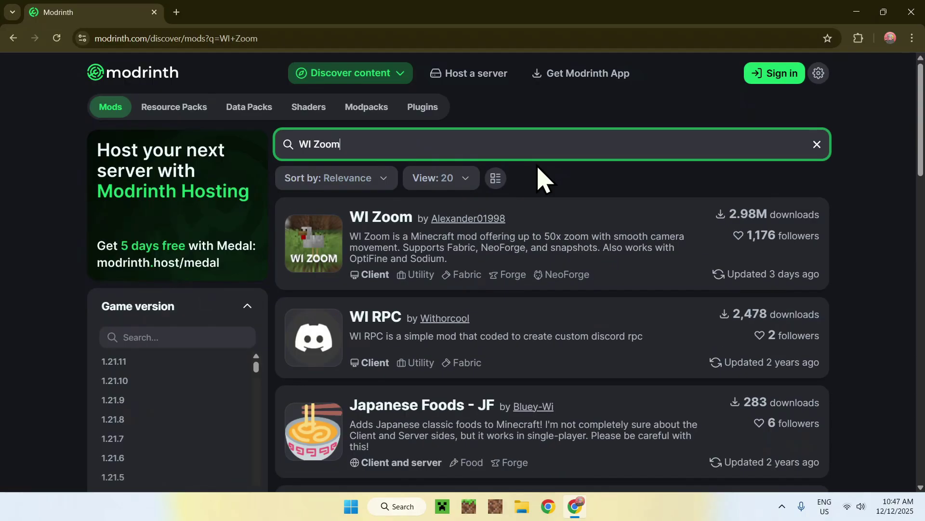
left_click(381, 219)
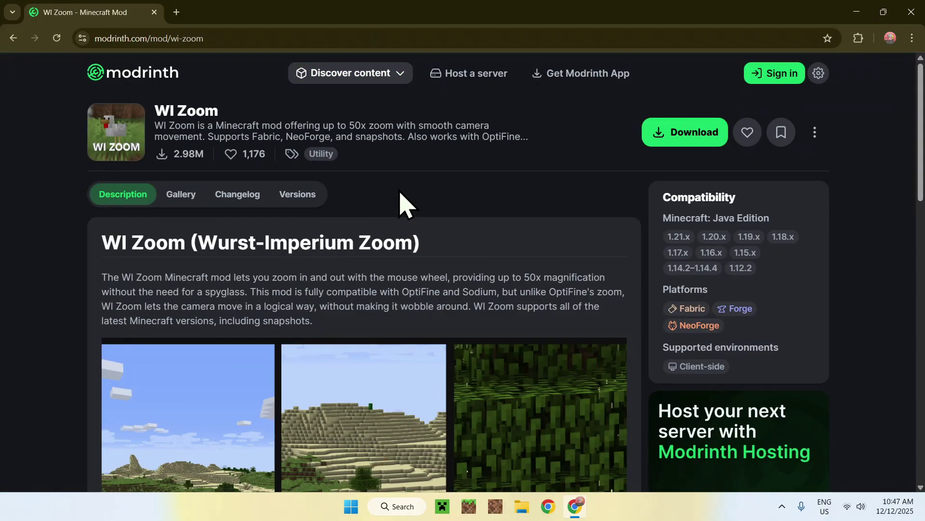
Filter WI Zoom's versions to game version 1.21.11 and the Fabric platform, and download 1.7-MC1.21.11
left_click(298, 197)
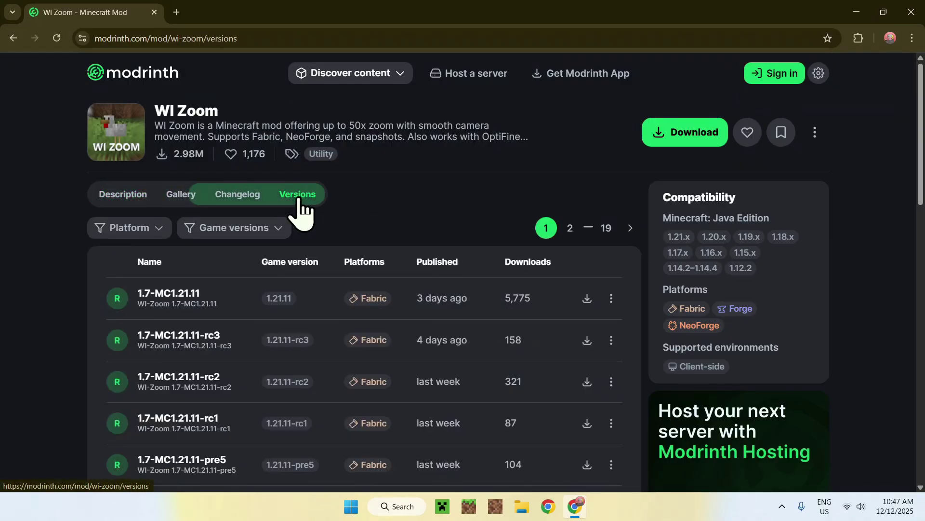
left_click(243, 236)
left_click(206, 288)
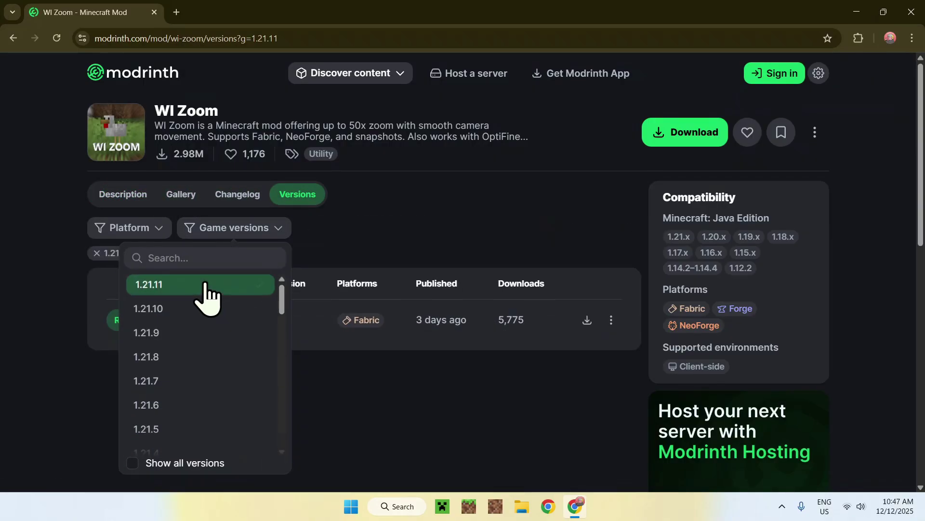
left_click(407, 227)
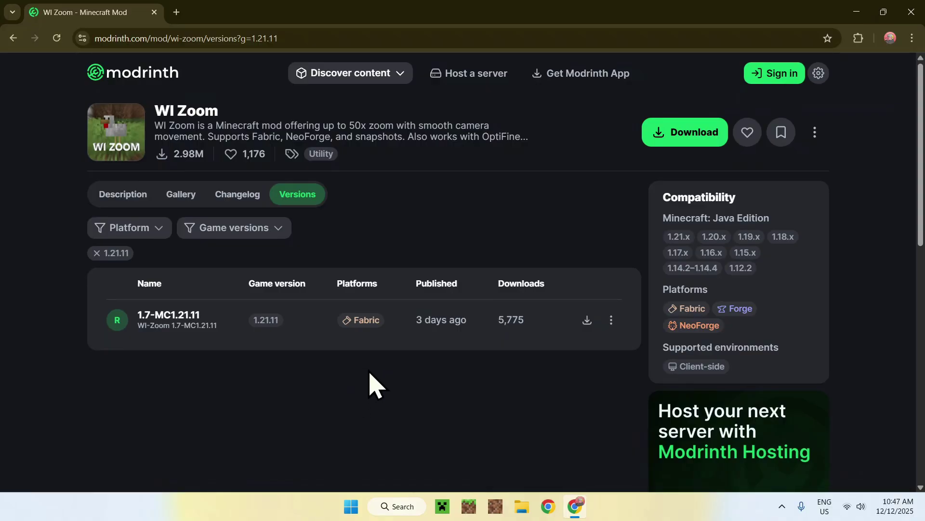
left_click(132, 229)
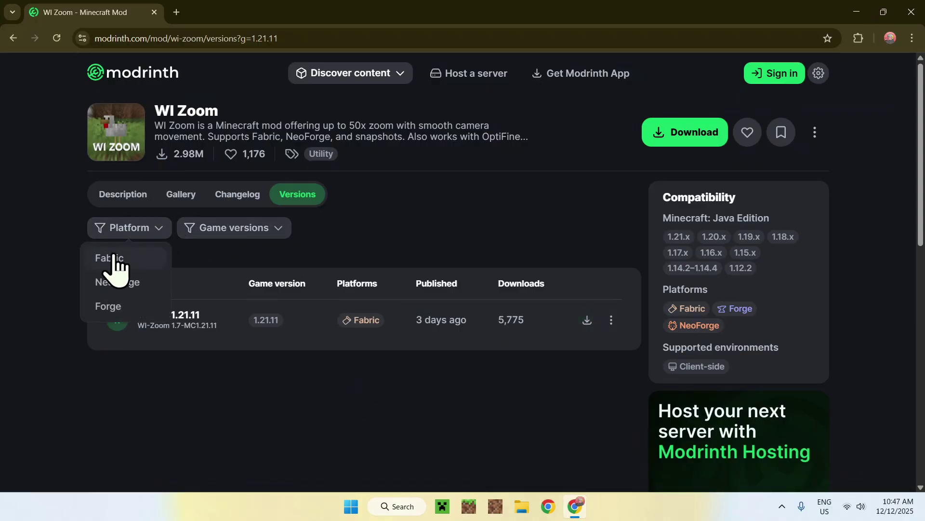
left_click(139, 261)
left_click(401, 237)
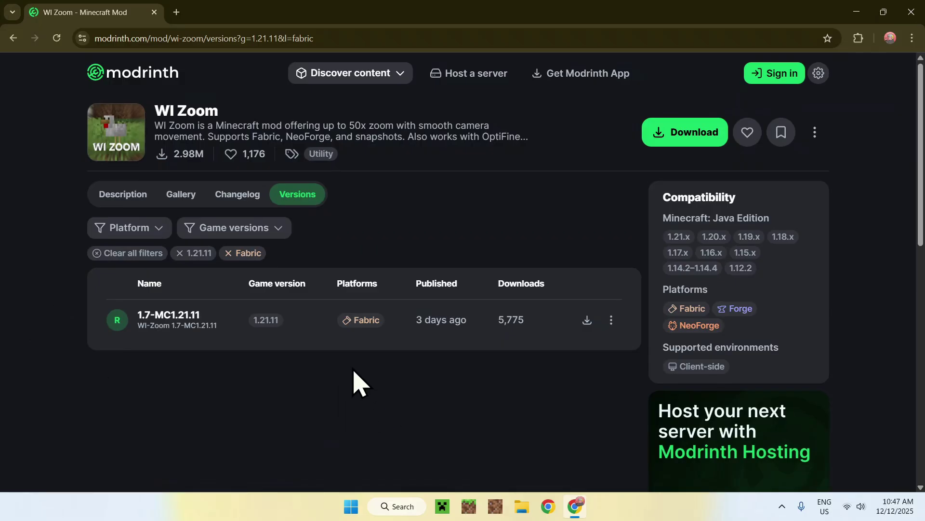
left_click(587, 320)
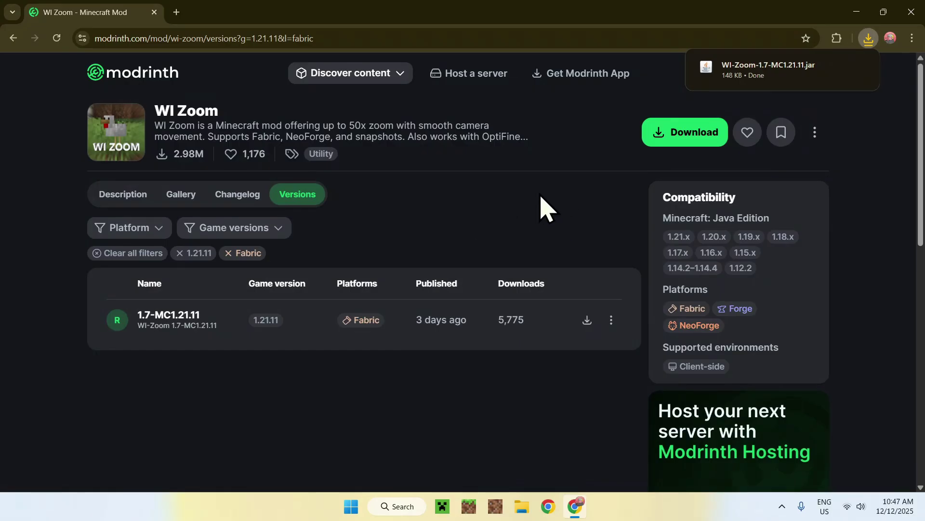
Open the details of WI Zoom 1.7-MC1.21.11 and follow its required Fabric API dependency
left_click(162, 316)
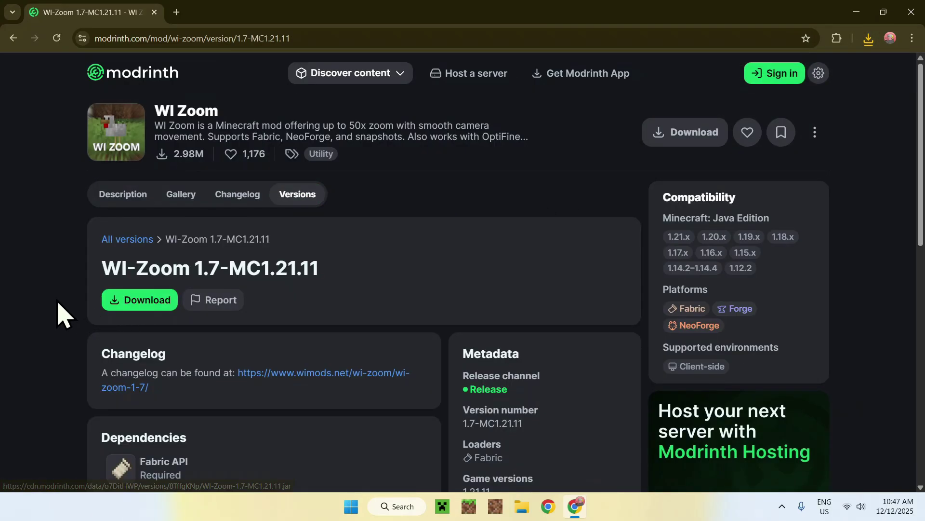
scroll(63, 314, "down", 4)
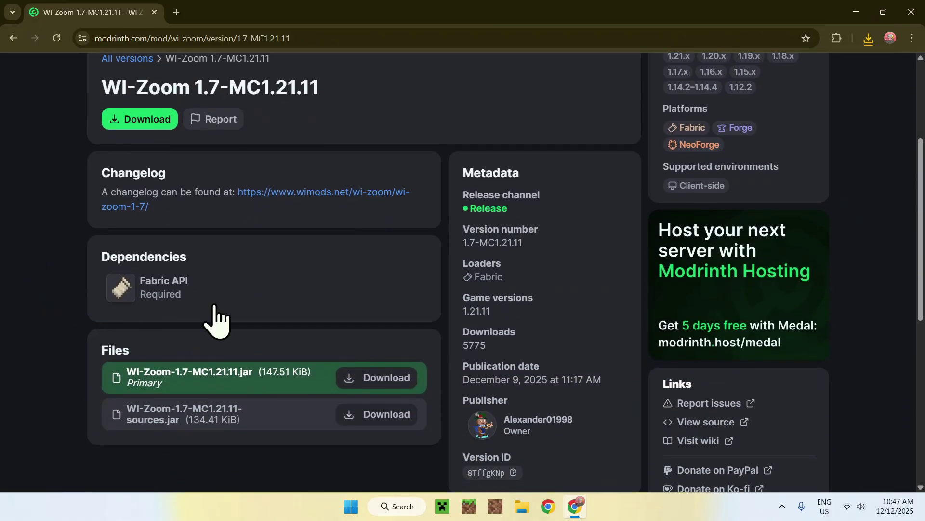
left_click(229, 298)
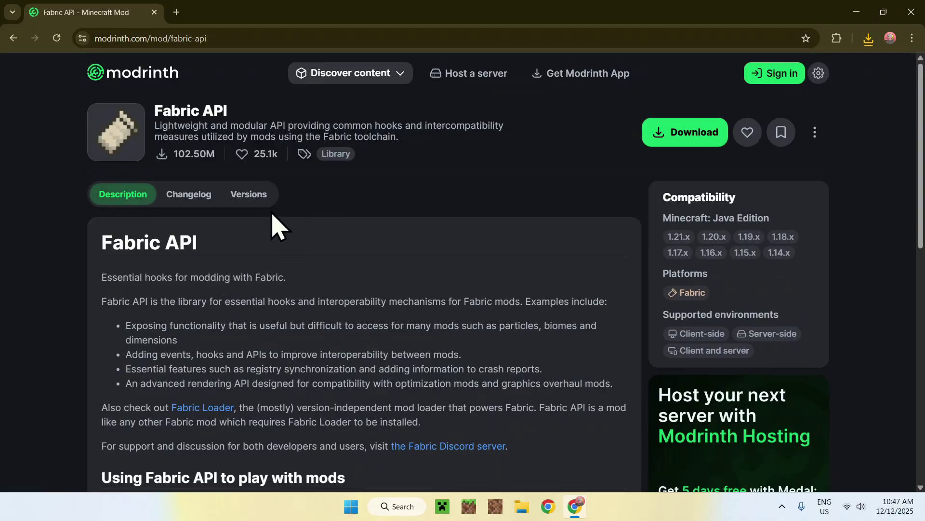
Filter Fabric API's versions to game version 1.21.11 and download 0.139.5+1.21.11
left_click(243, 199)
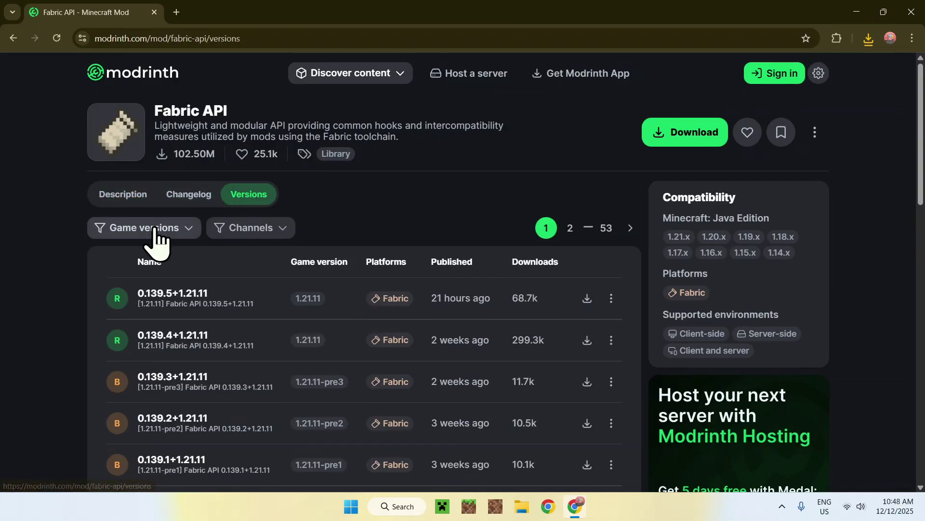
left_click(140, 231)
left_click(112, 285)
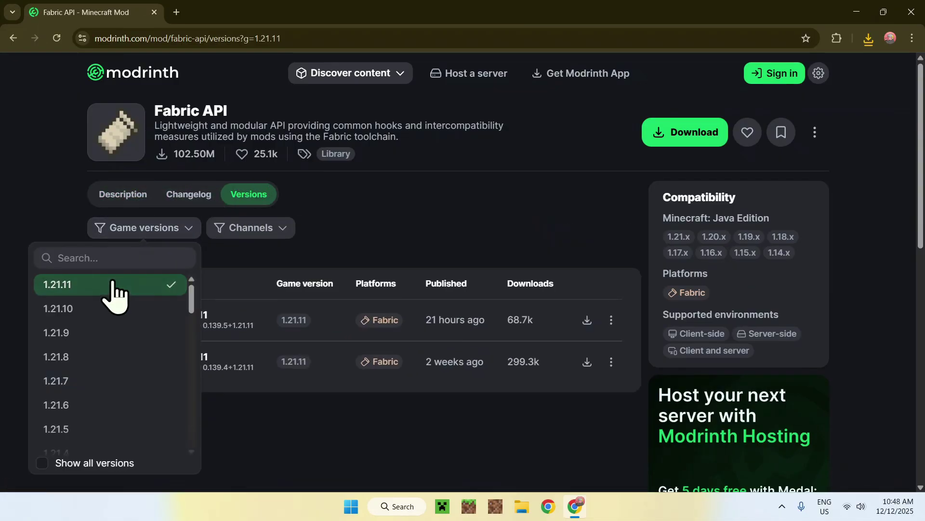
left_click(383, 217)
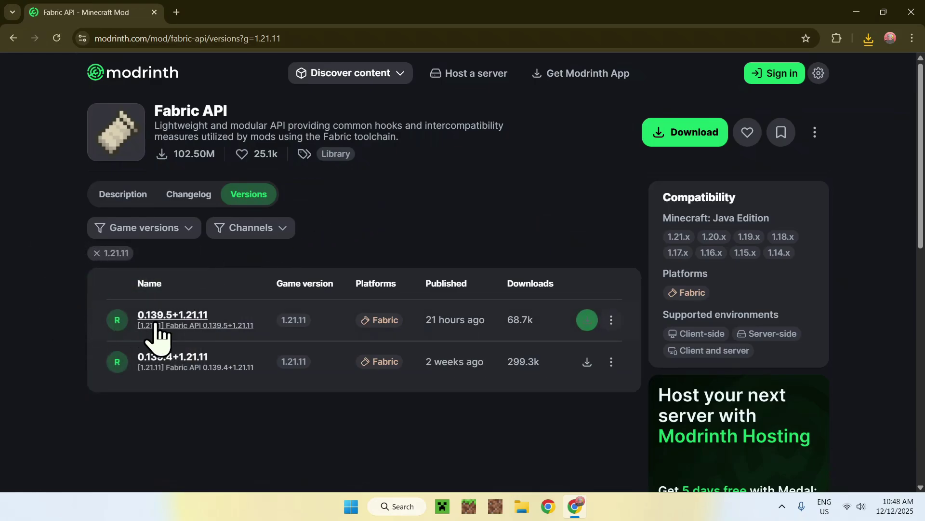
left_click(586, 319)
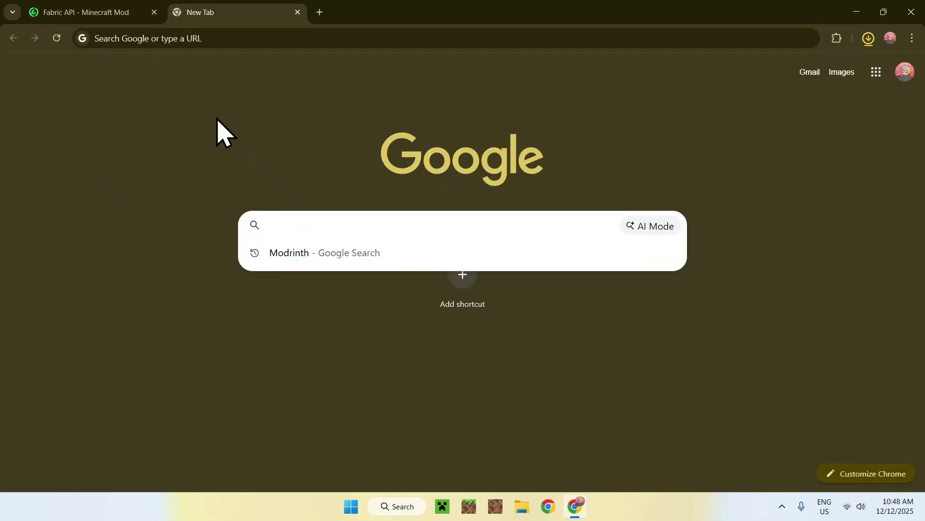
Search Google for "Fabric Minecraft" in a new tab and open the fabricmc.net home page
type("Fabric ")
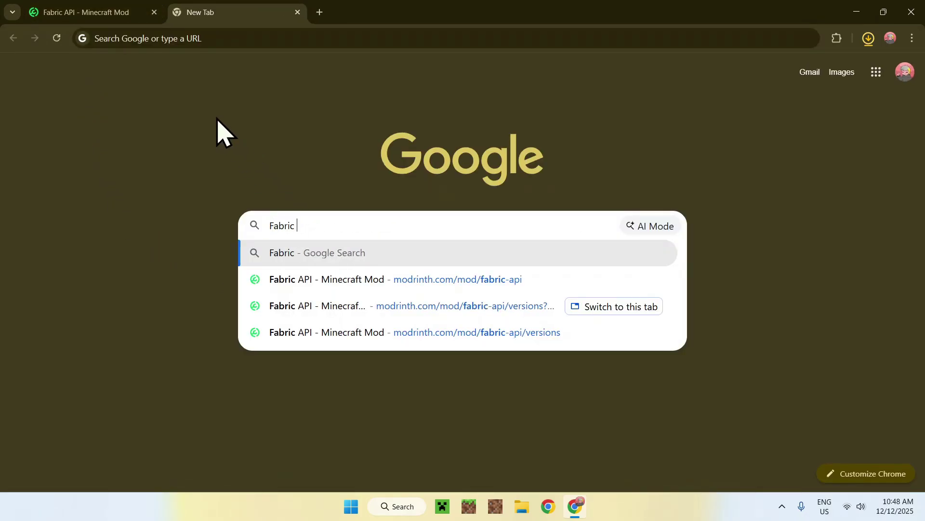
type("Minecraft")
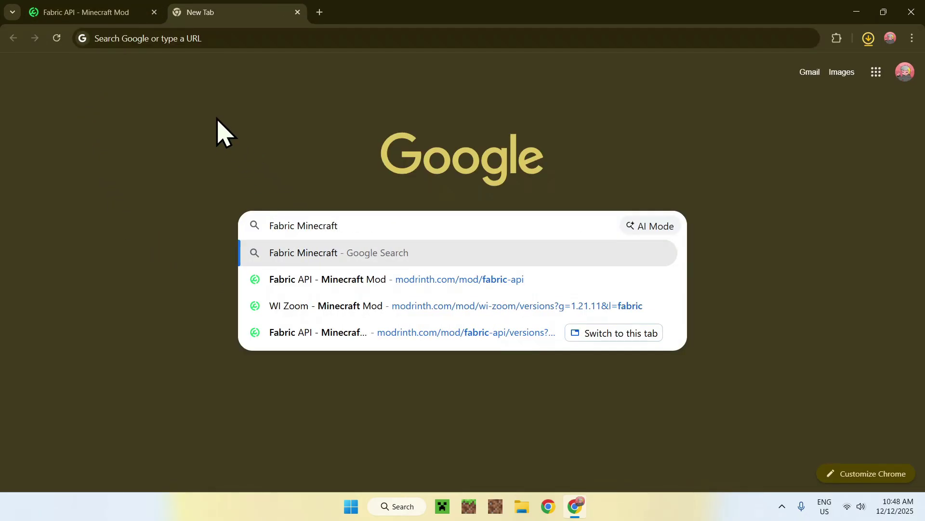
key("Return")
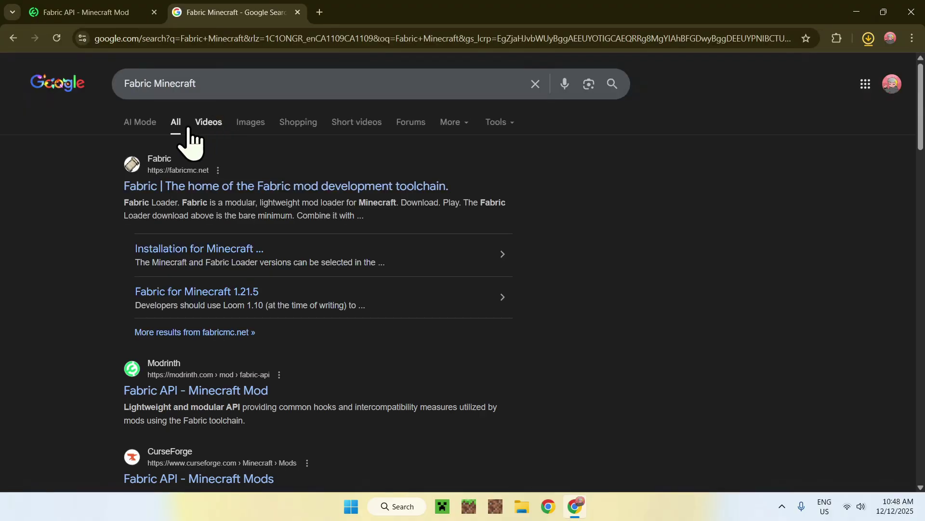
left_click(165, 184)
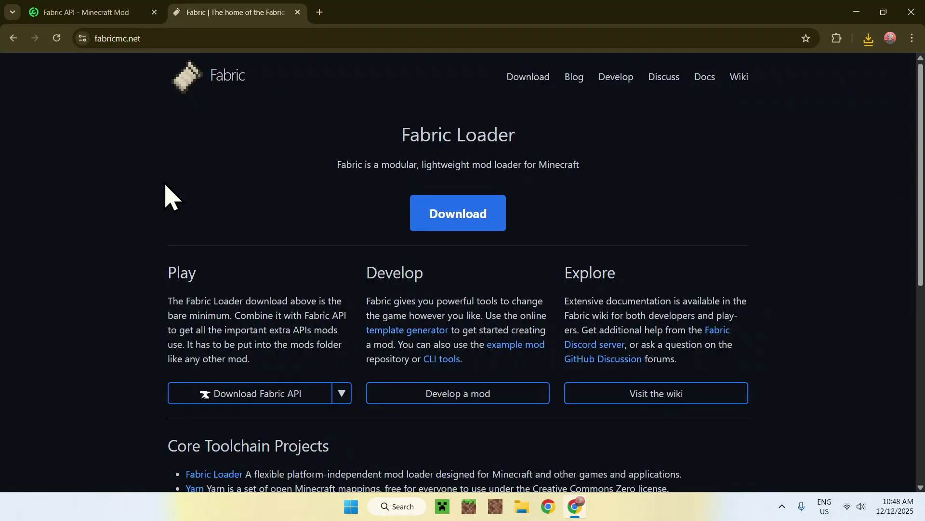
Download the Fabric Loader installer for Windows, then close the browser after checking the recent downloads
left_click(449, 226)
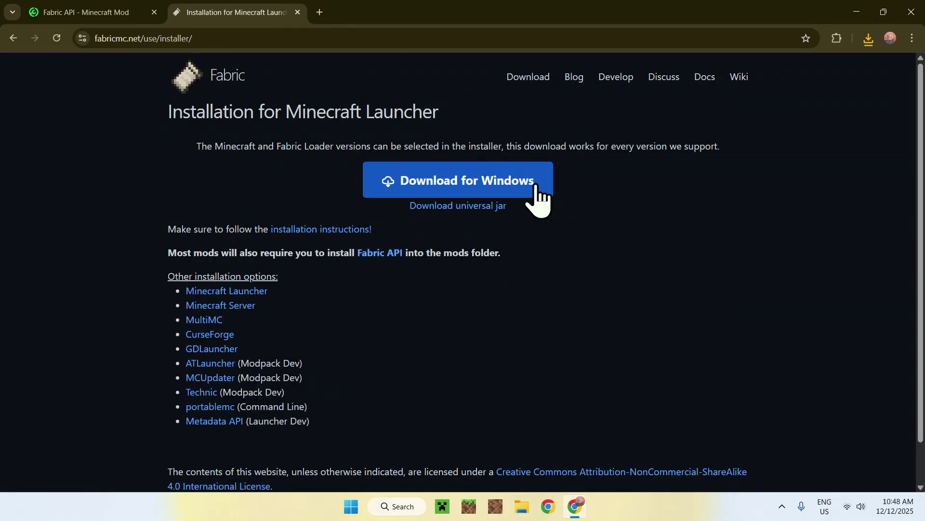
left_click(520, 189)
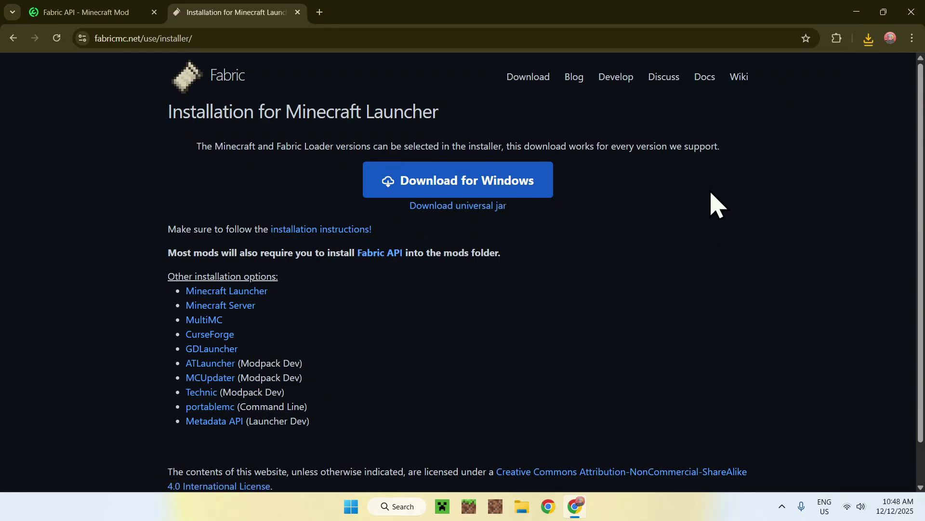
left_click(869, 39)
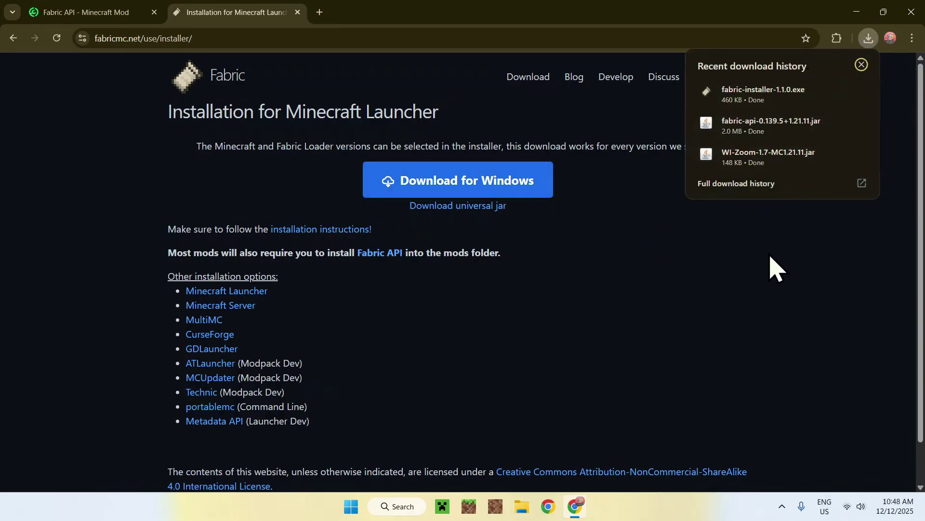
left_click(910, 12)
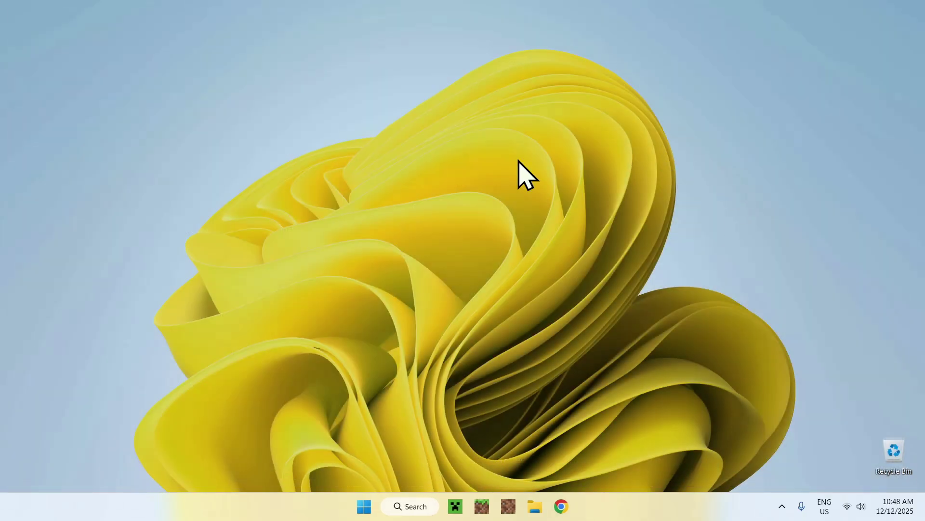
Switch to File Explorer, go to the Downloads folder and run fabric-installer-1.1.0.exe
left_click(534, 505)
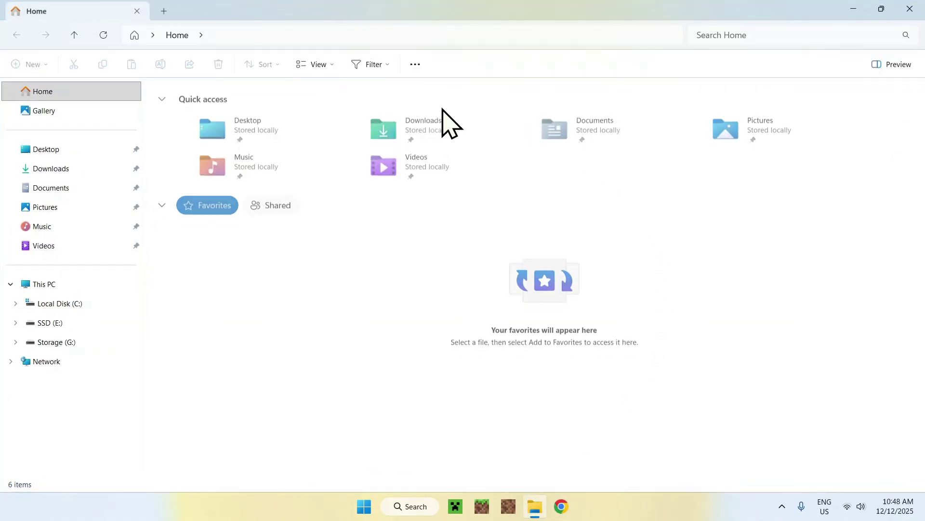
left_click(106, 170)
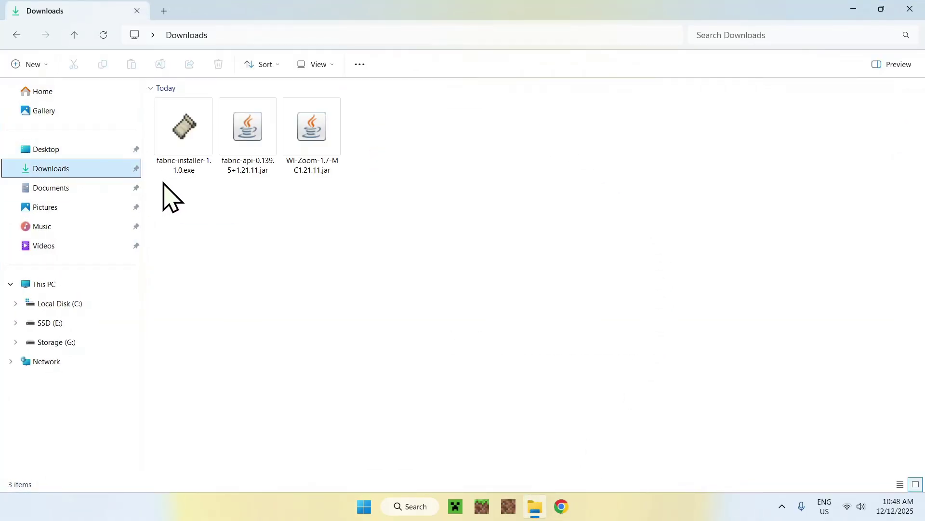
left_click_drag(154, 178, 189, 166)
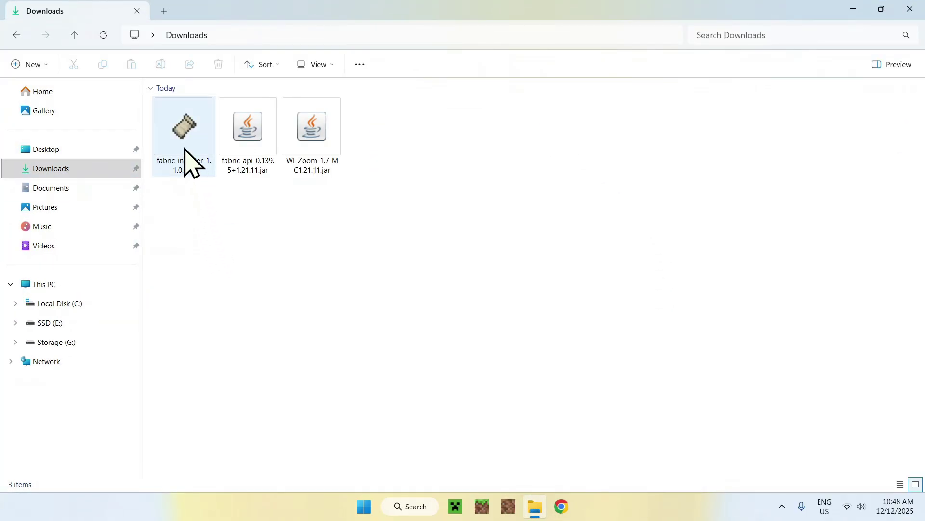
double_click(190, 164)
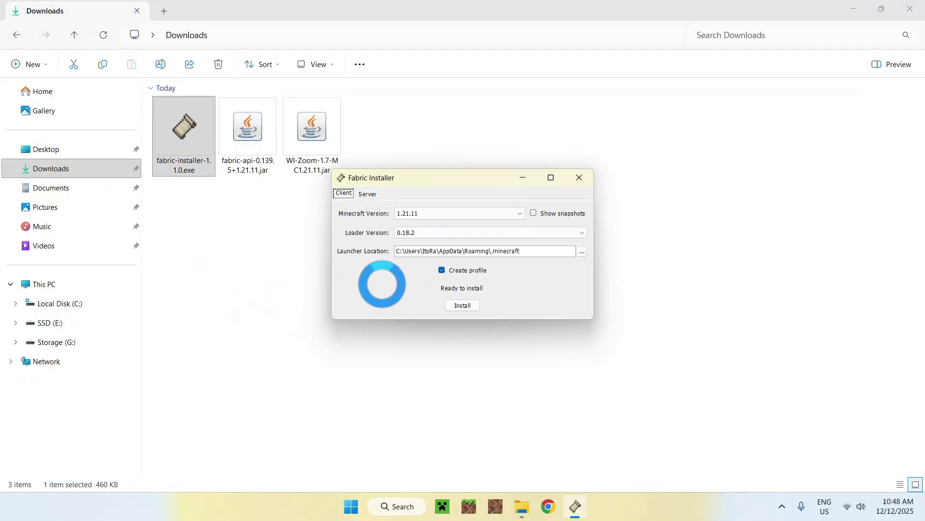
Install Fabric Loader 0.18.2 for Minecraft 1.21.11 with a launcher profile and close the installer
left_click(464, 307)
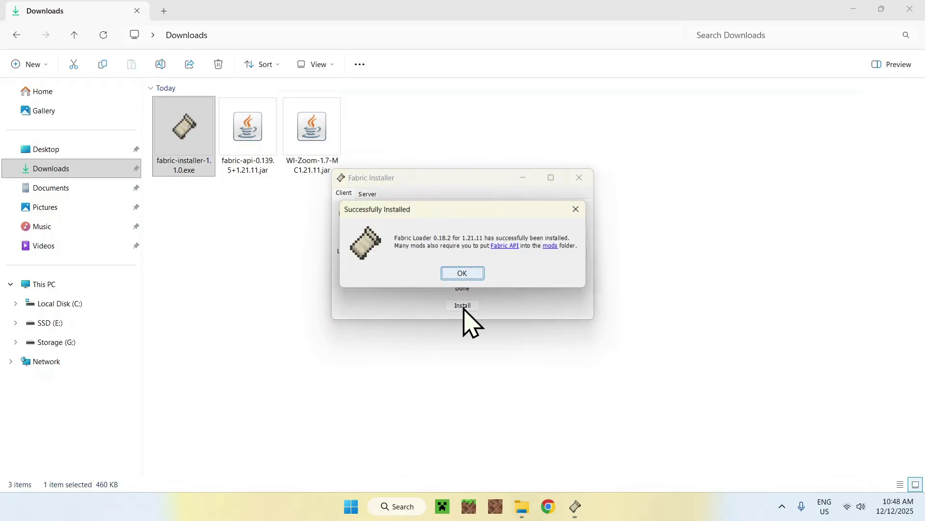
left_click(463, 274)
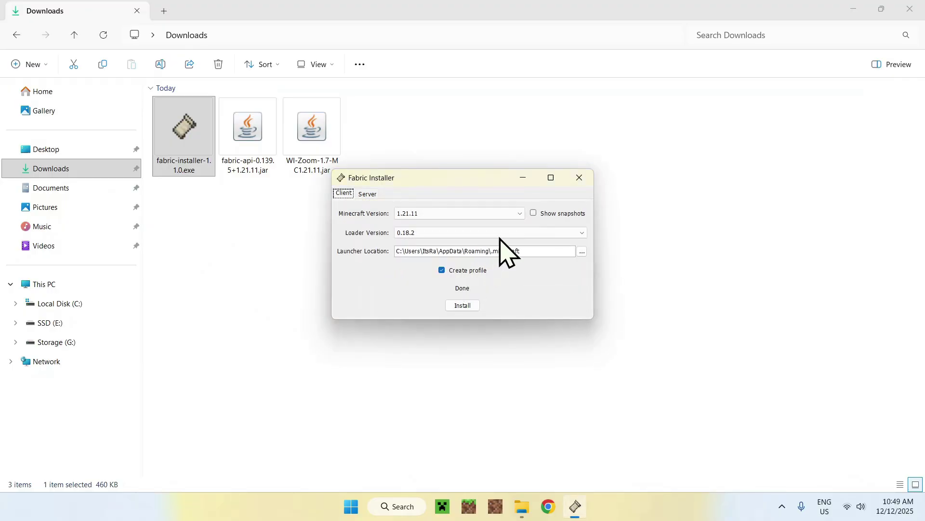
left_click(580, 178)
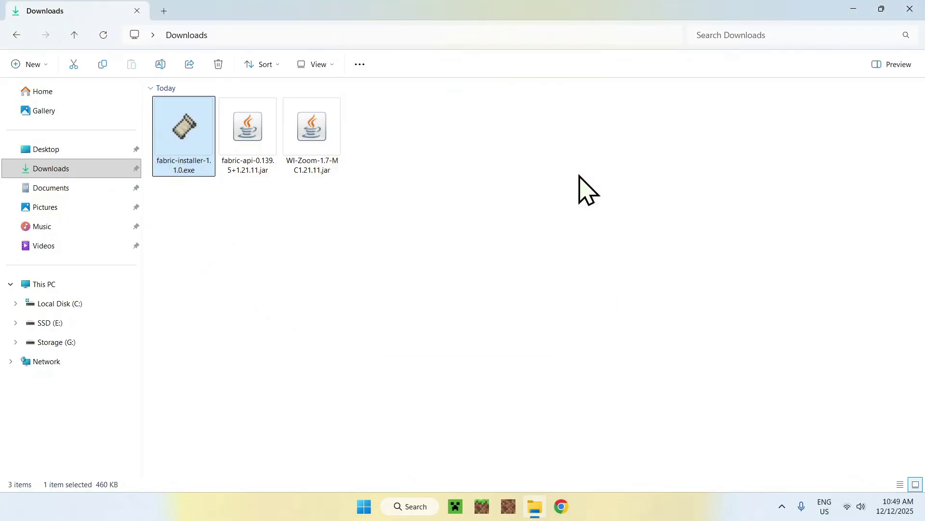
Switch to Minecraft Launcher, open the fabric-loader-1.21.11 installation's folder and go into its mods folder
left_click(454, 505)
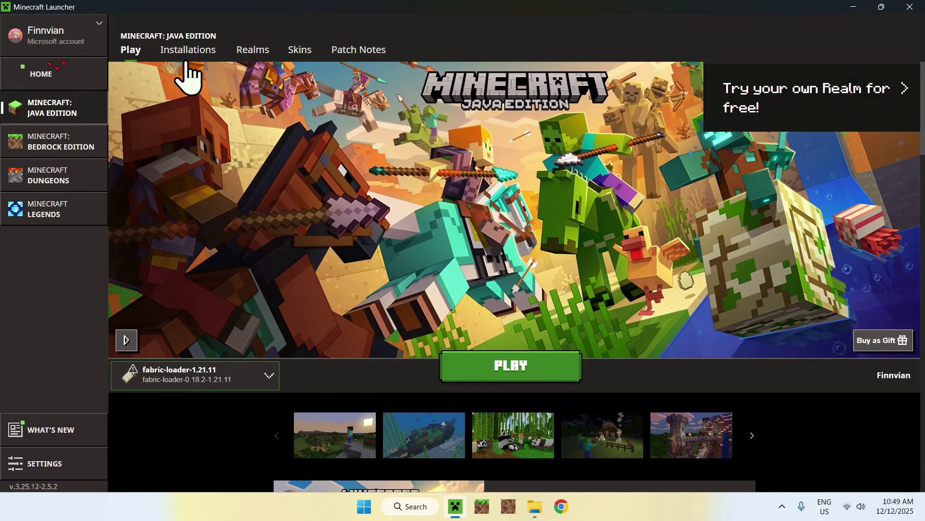
left_click(183, 56)
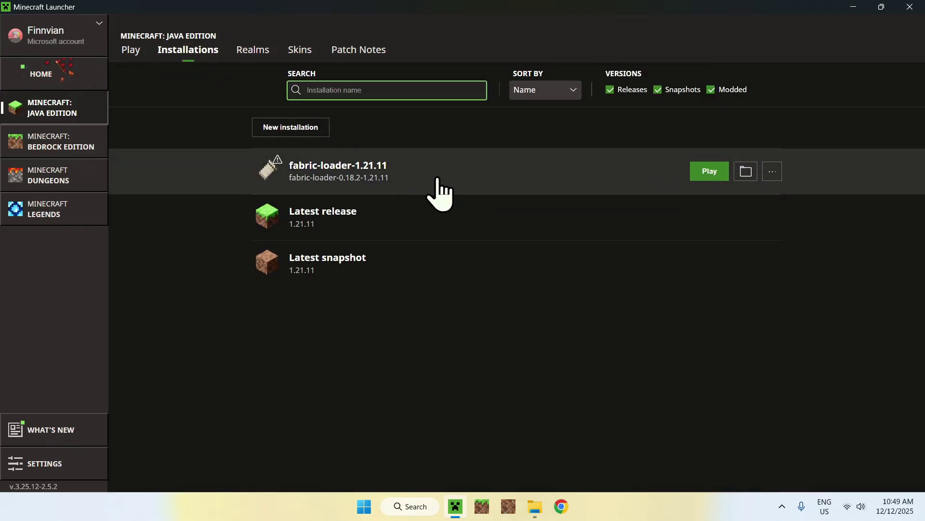
left_click(746, 173)
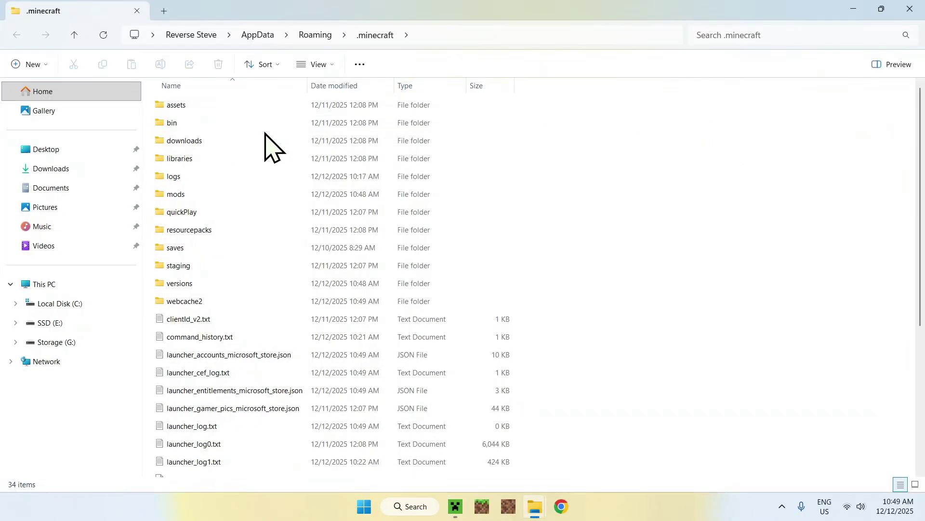
left_click(212, 194)
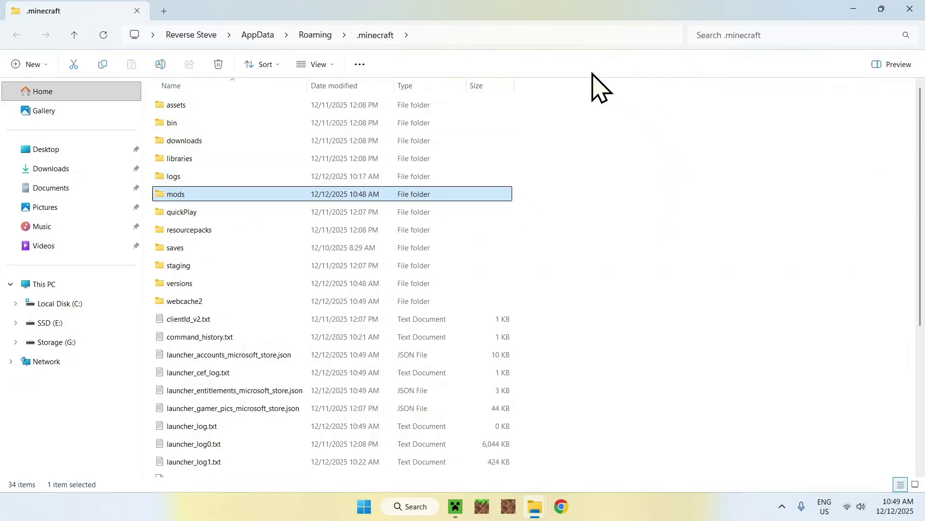
double_click(205, 194)
left_click_drag(181, 99, 496, 371)
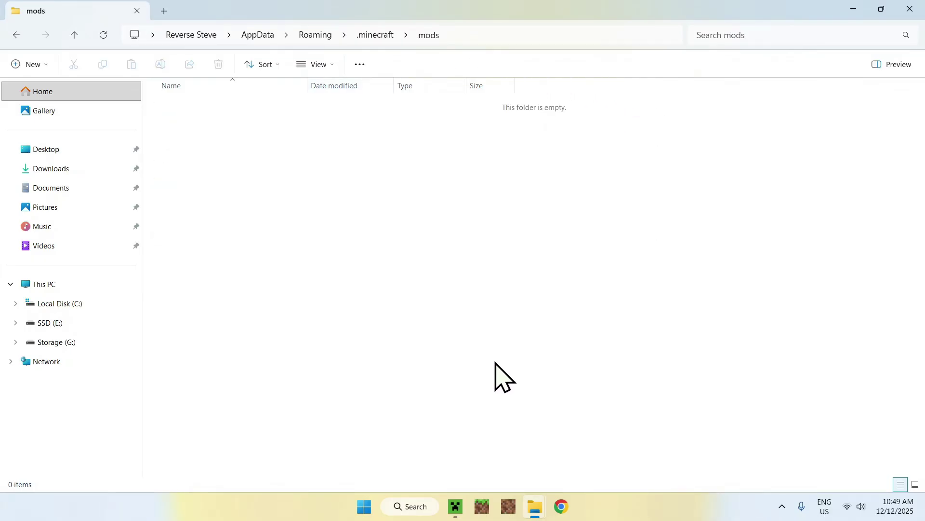
Copy fabric-api-0.139.5+1.21.11.jar and WI-Zoom-1.7-MC1.21.11.jar from Downloads into the .minecraft mods folder
left_click(79, 176)
left_click_drag(356, 232, 238, 154)
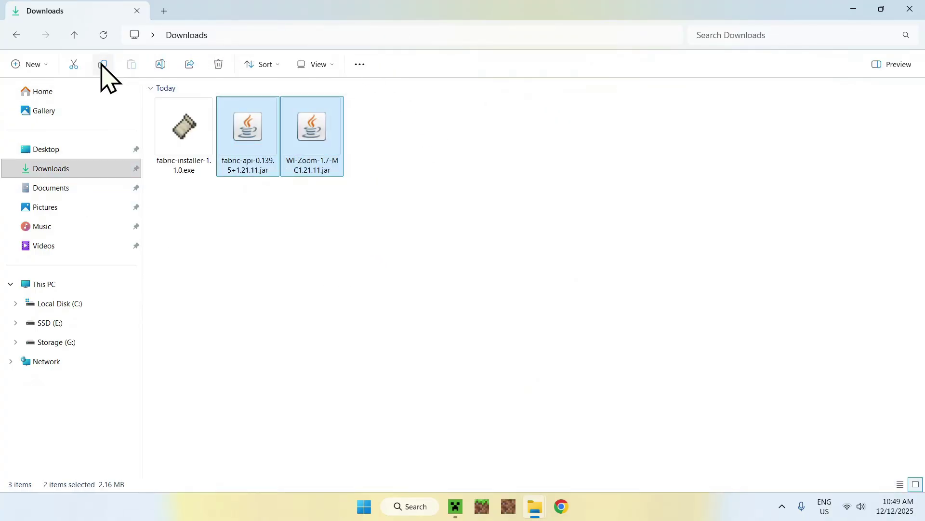
left_click(17, 36)
left_click(132, 64)
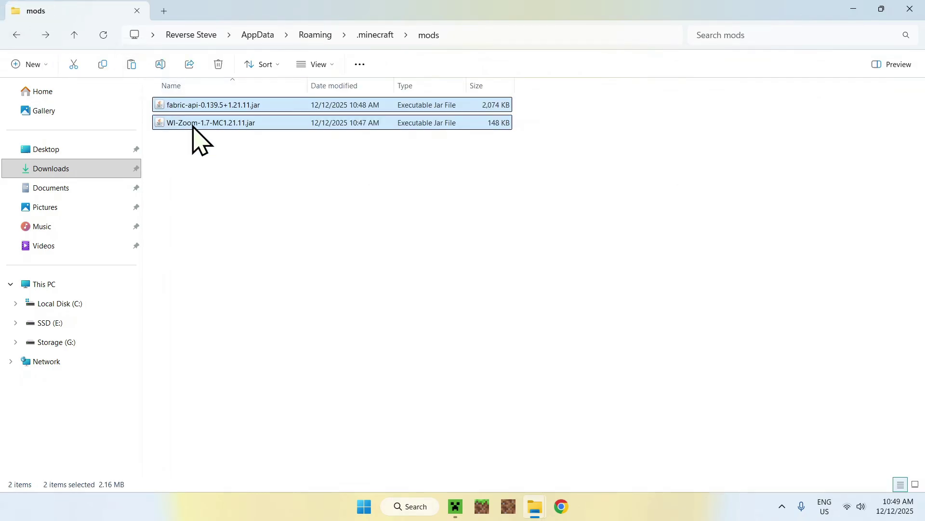
left_click(225, 159)
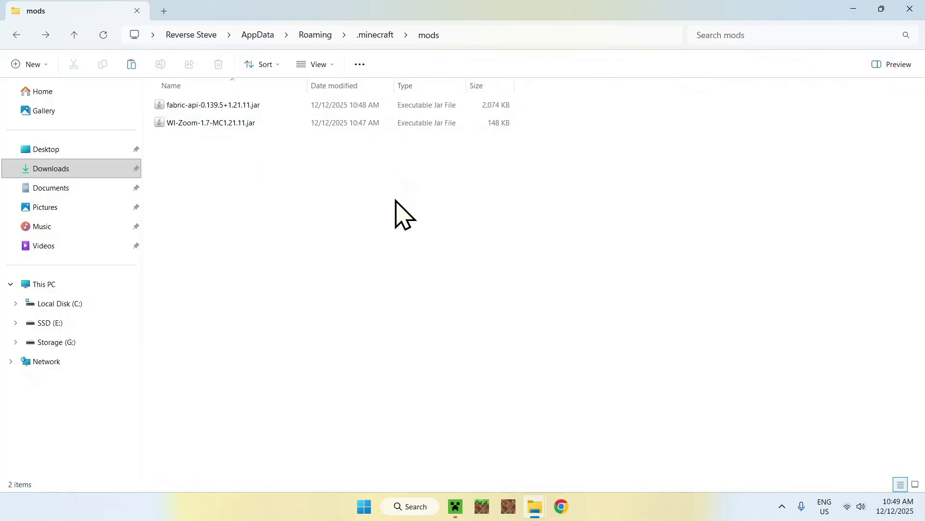
Switch to Minecraft Launcher and start fabric-loader-1.21.11, accepting the modified-installation risks with no further warnings
left_click(455, 506)
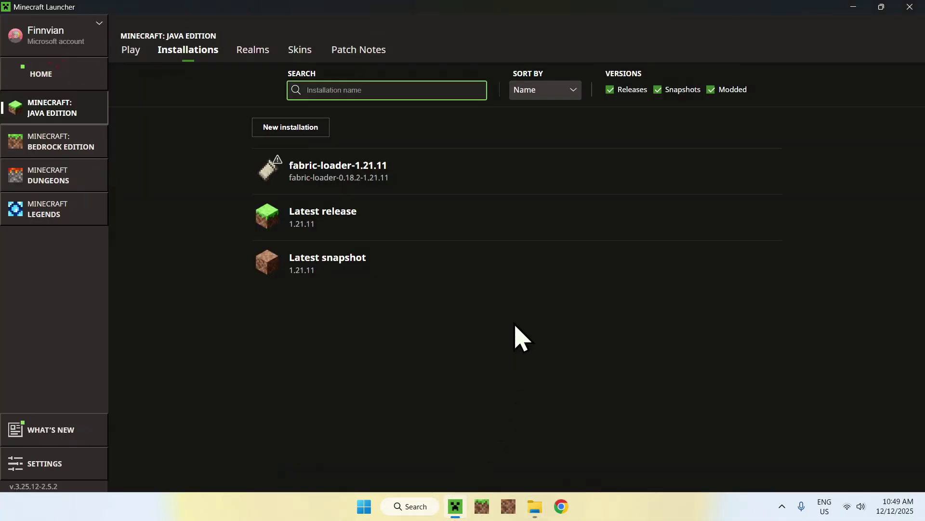
left_click(127, 75)
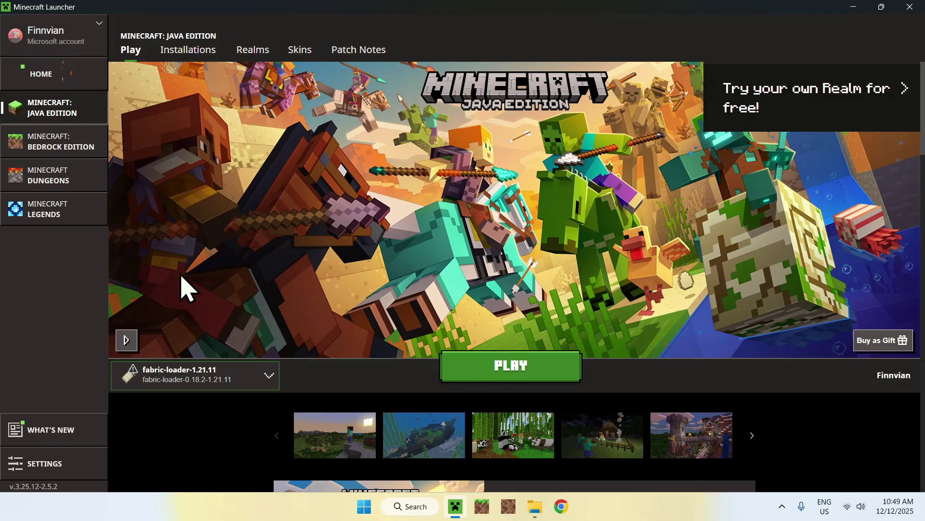
left_click(513, 367)
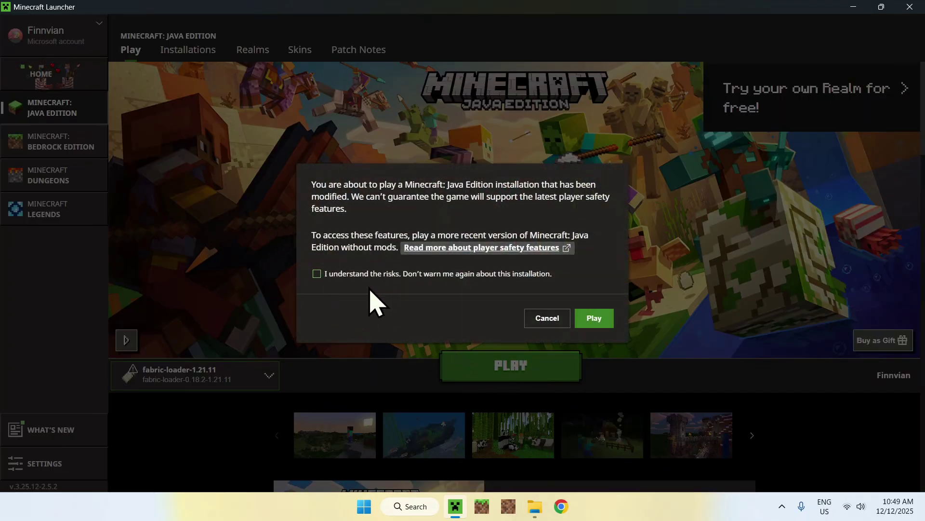
left_click(317, 274)
left_click(594, 318)
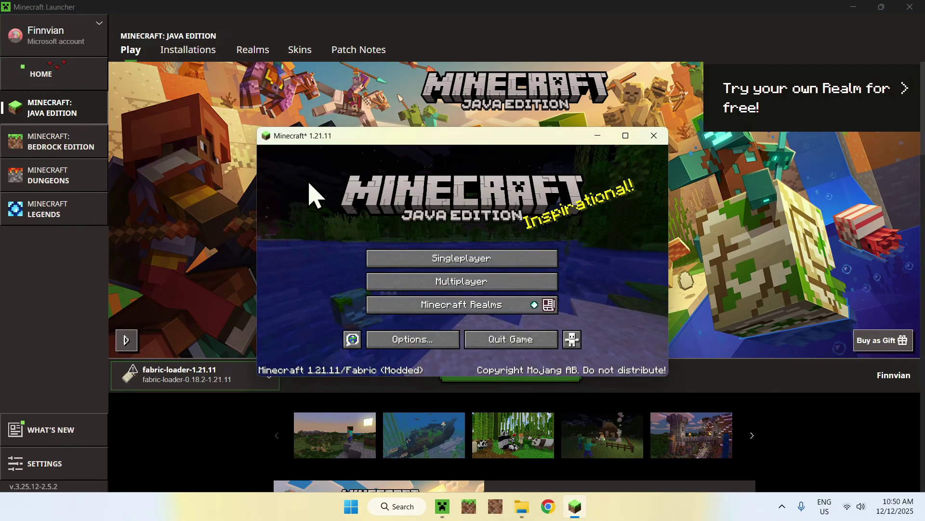
Maximize the Minecraft game window and load a singleplayer world
left_click(626, 135)
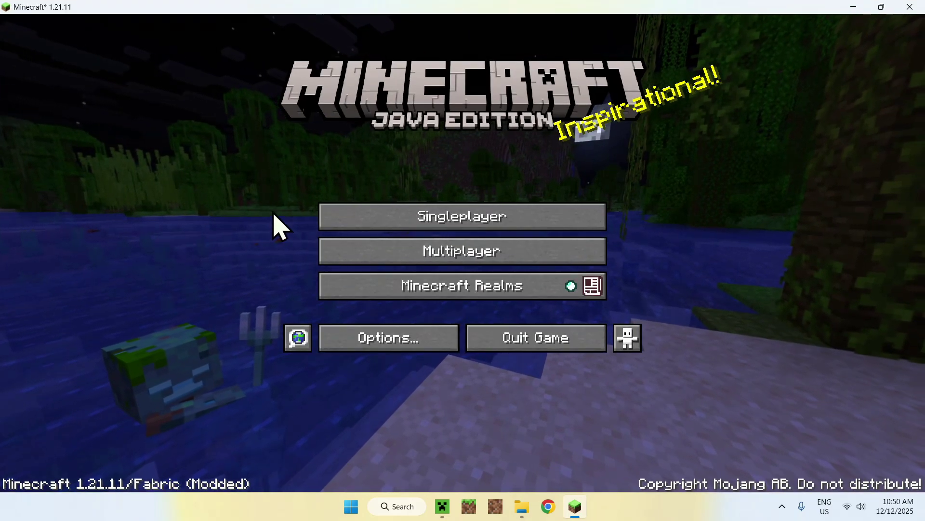
left_click(467, 218)
double_click(515, 149)
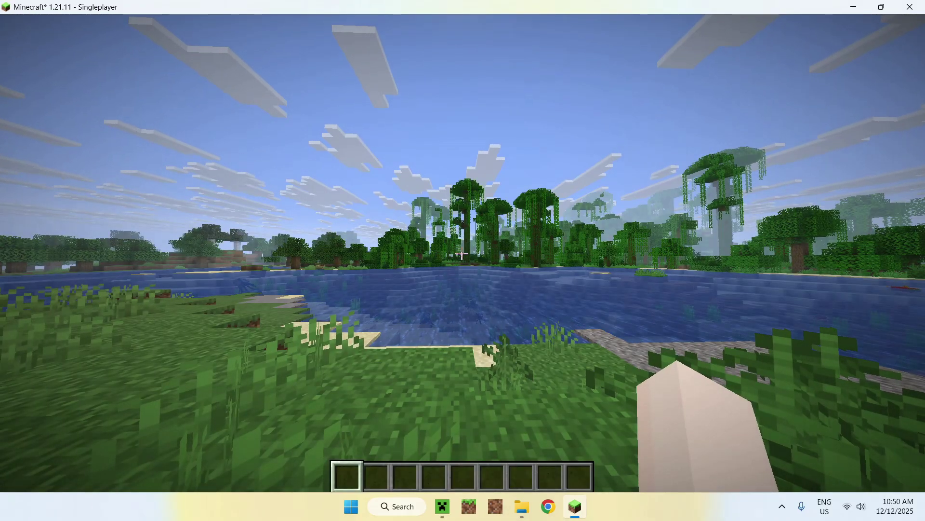
Test the WI Zoom mod by zooming in and out on the jungle and shoreline across the water
key("c")
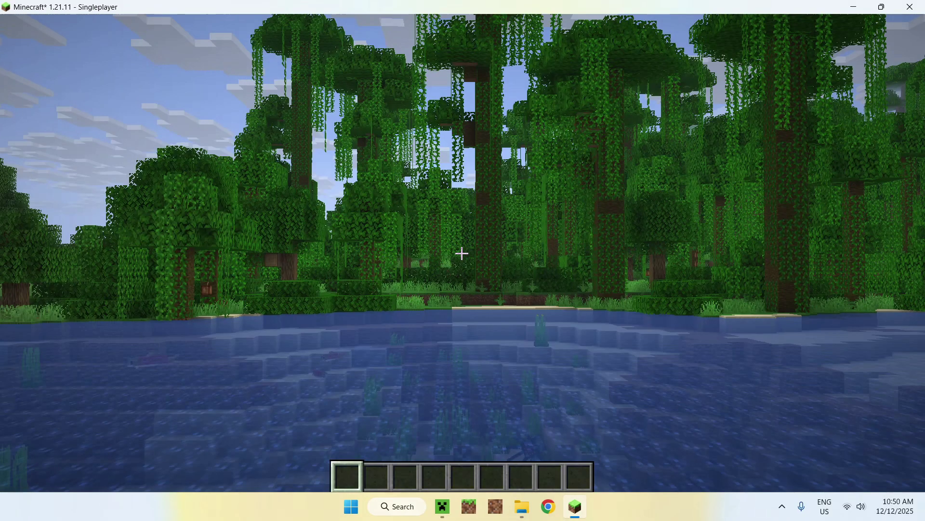
key("c")
key("c")
key("c")
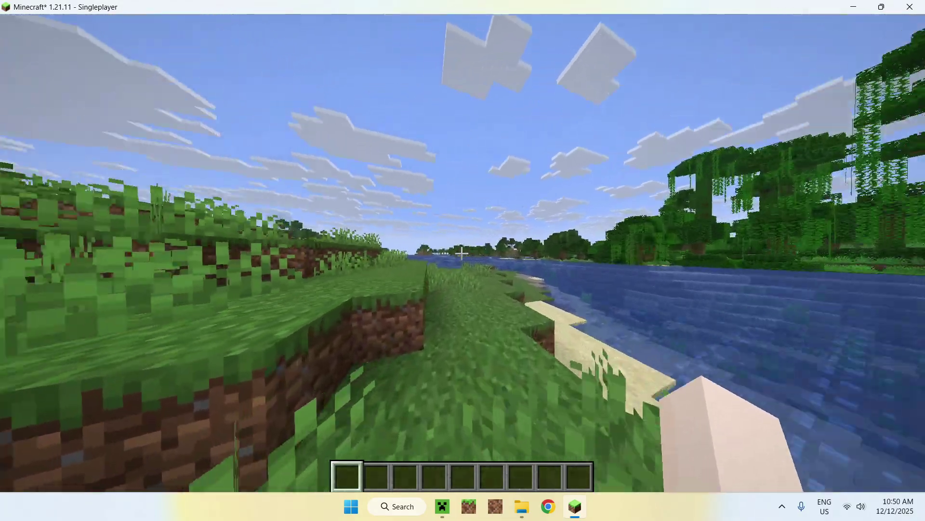
key("c")
key("c")
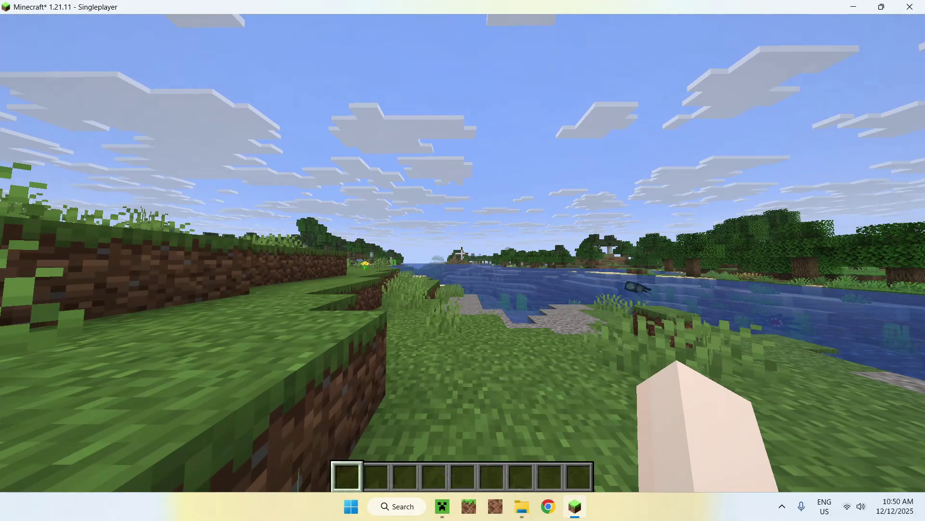
Check the WI Zoom entry in the game's key binds and return to the world
key("Escape")
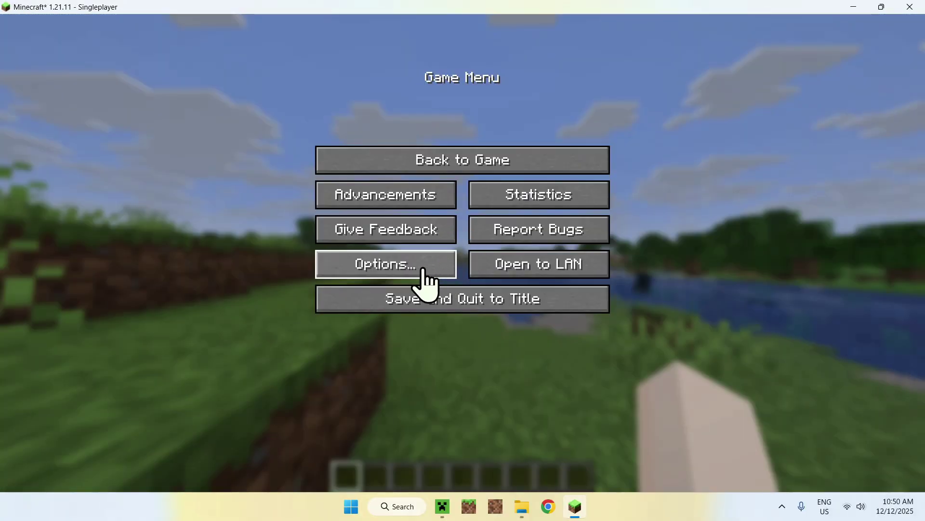
left_click(383, 275)
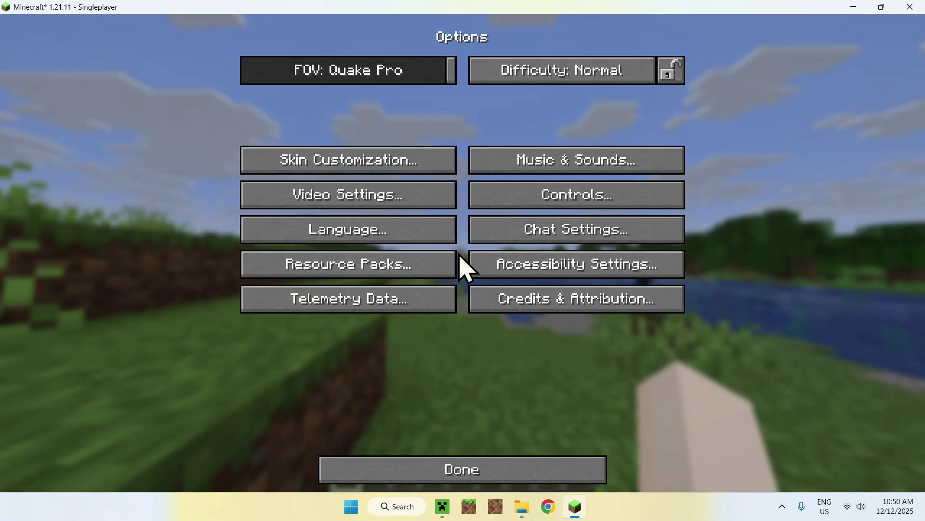
left_click(572, 200)
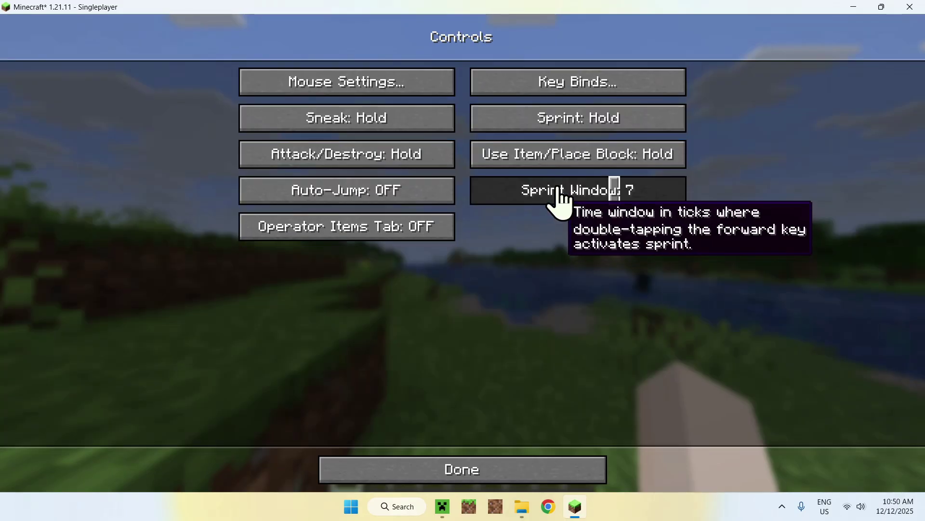
left_click(580, 94)
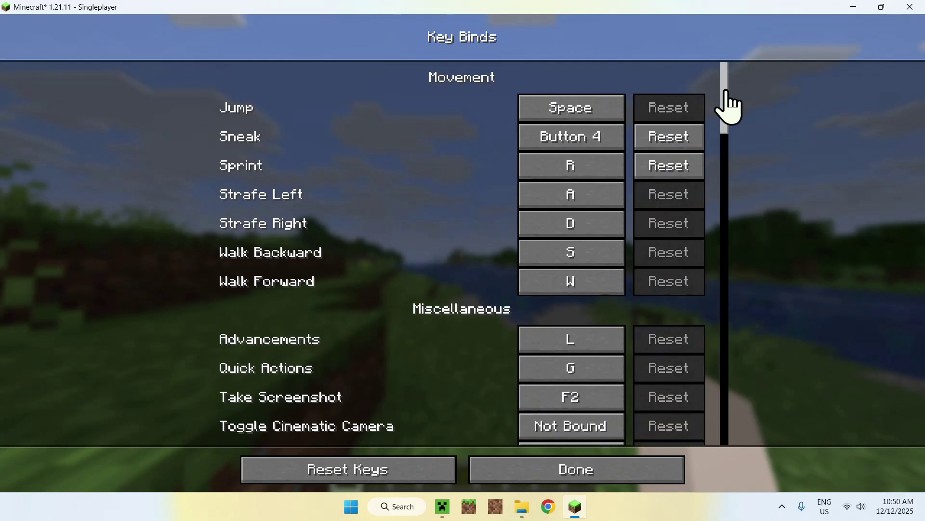
left_click_drag(726, 100, 750, 426)
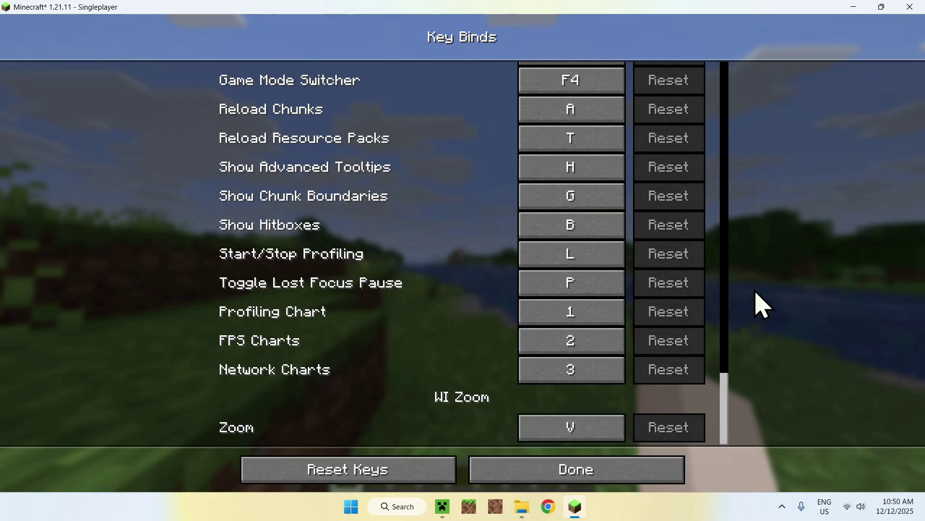
key("Escape")
key("Escape")
key("Escape")
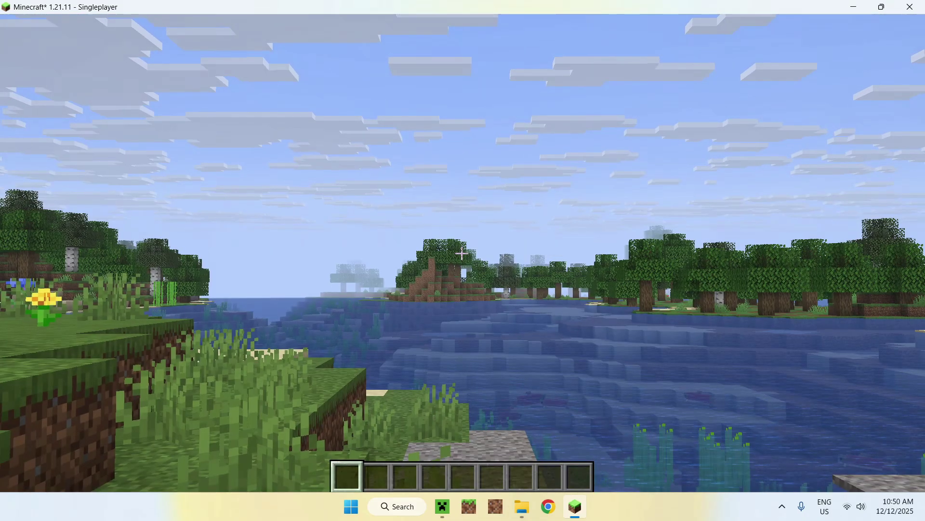
Walk through the world and zoom in on the dirt bank across the water
key("w")
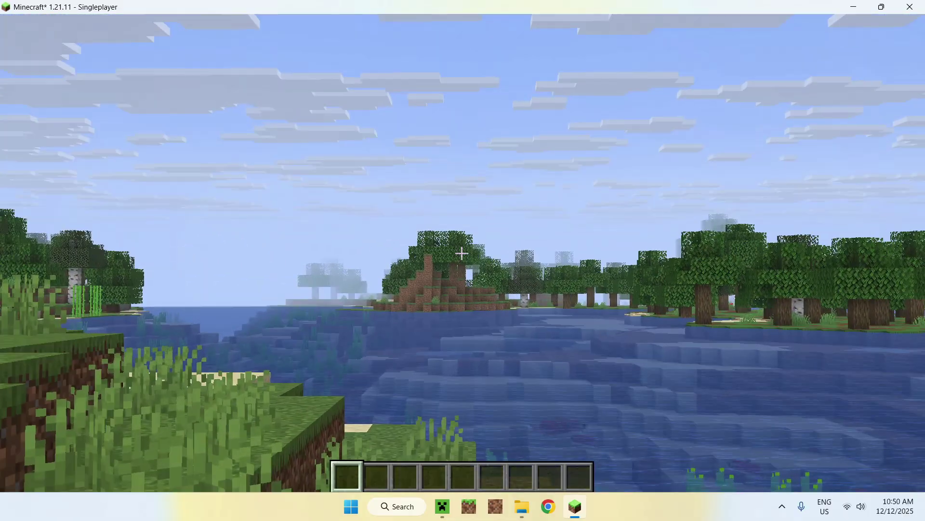
key("w")
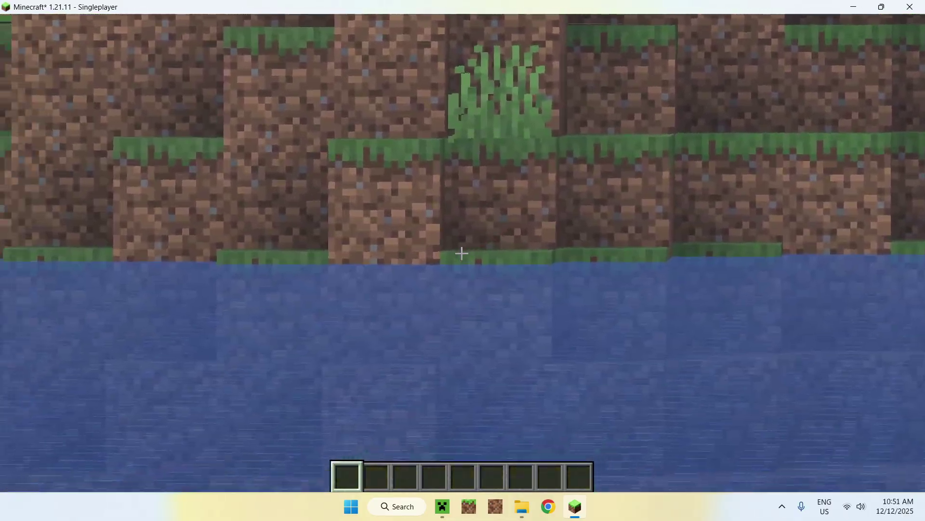
key("w")
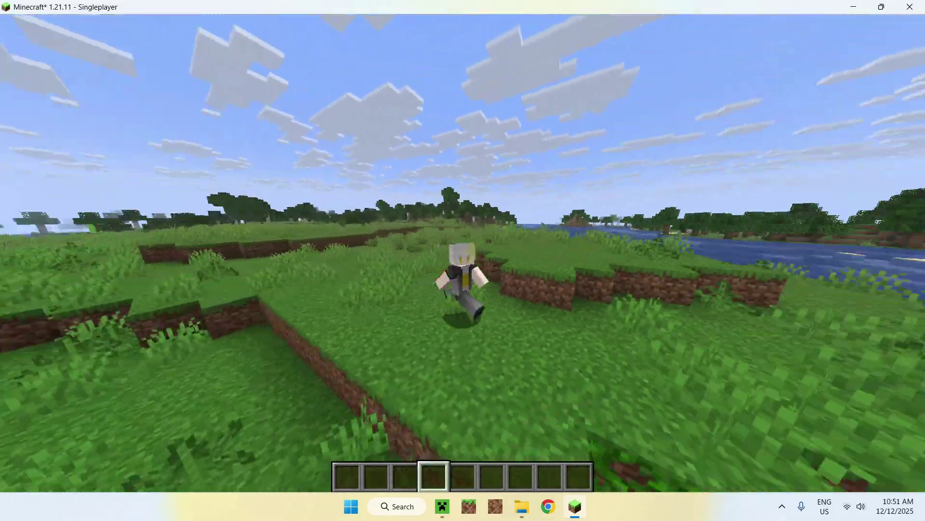
mouse_move(463, 261)
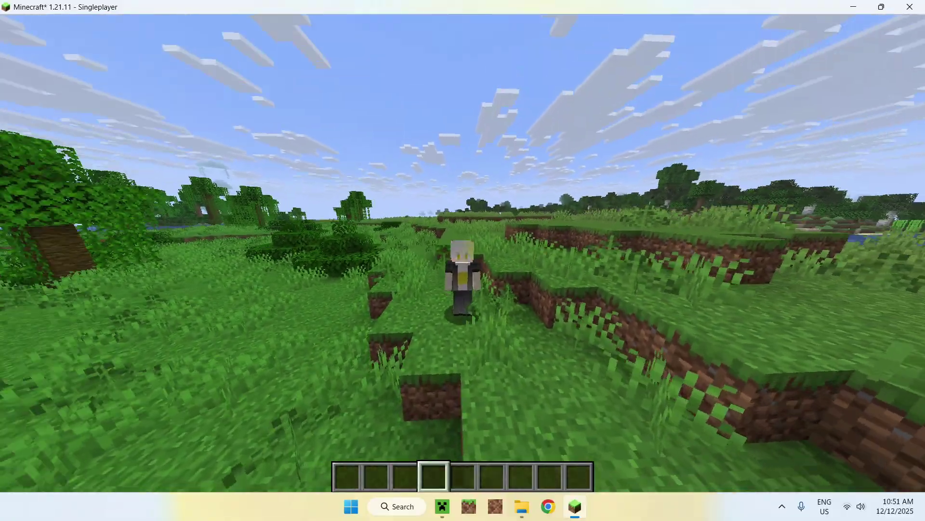